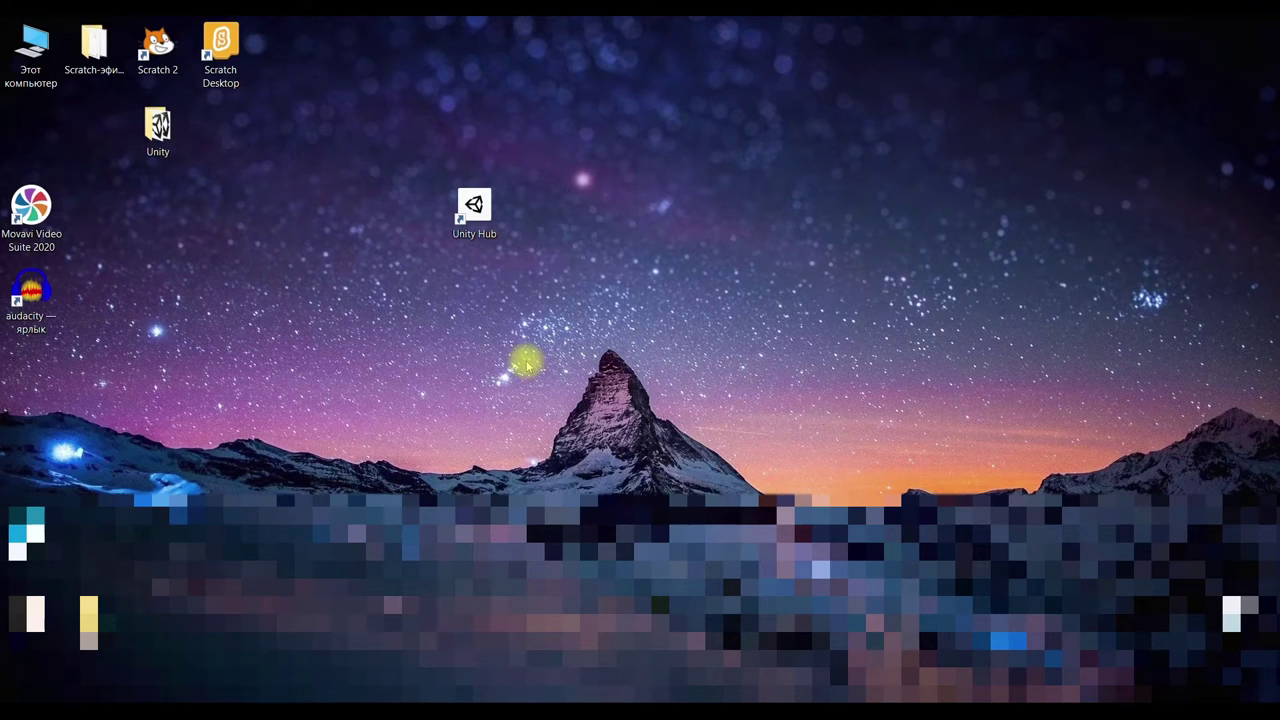
Look inside the Snow project folder, then minimize its window.
{"action": "left_click", "coordinate": [205, 614]}
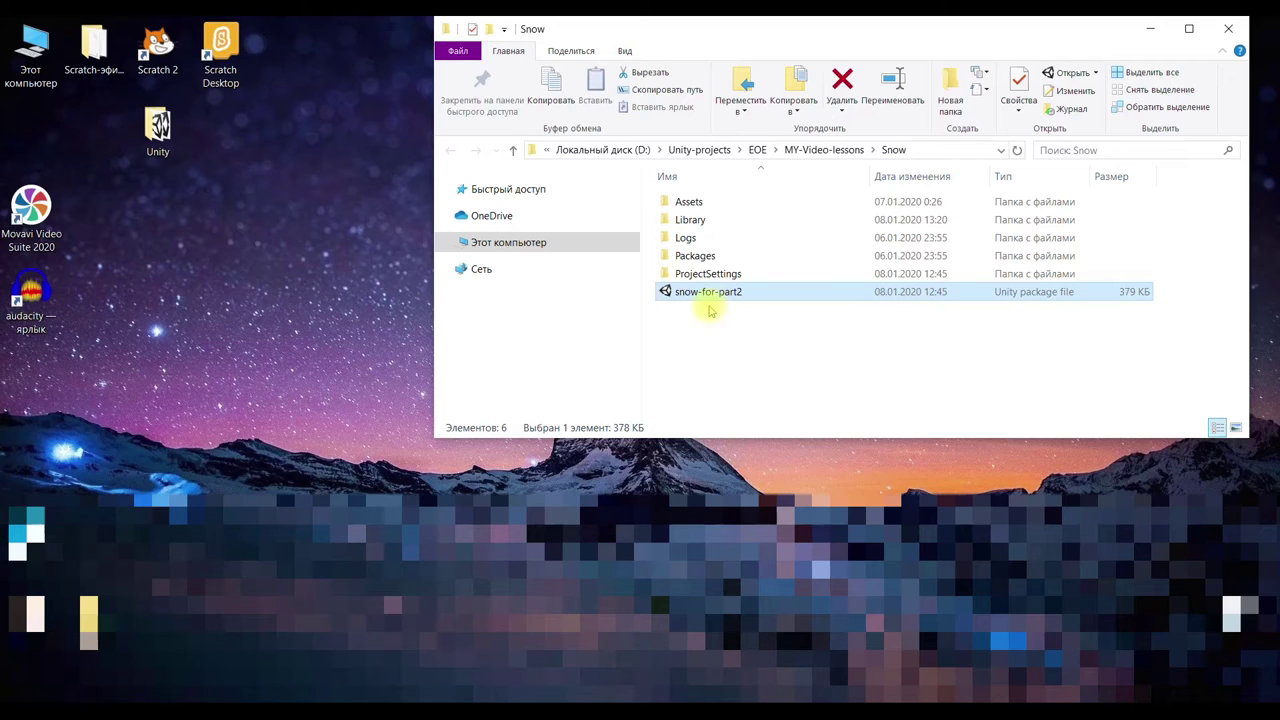
{"action": "mouse_move", "coordinate": [688, 297]}
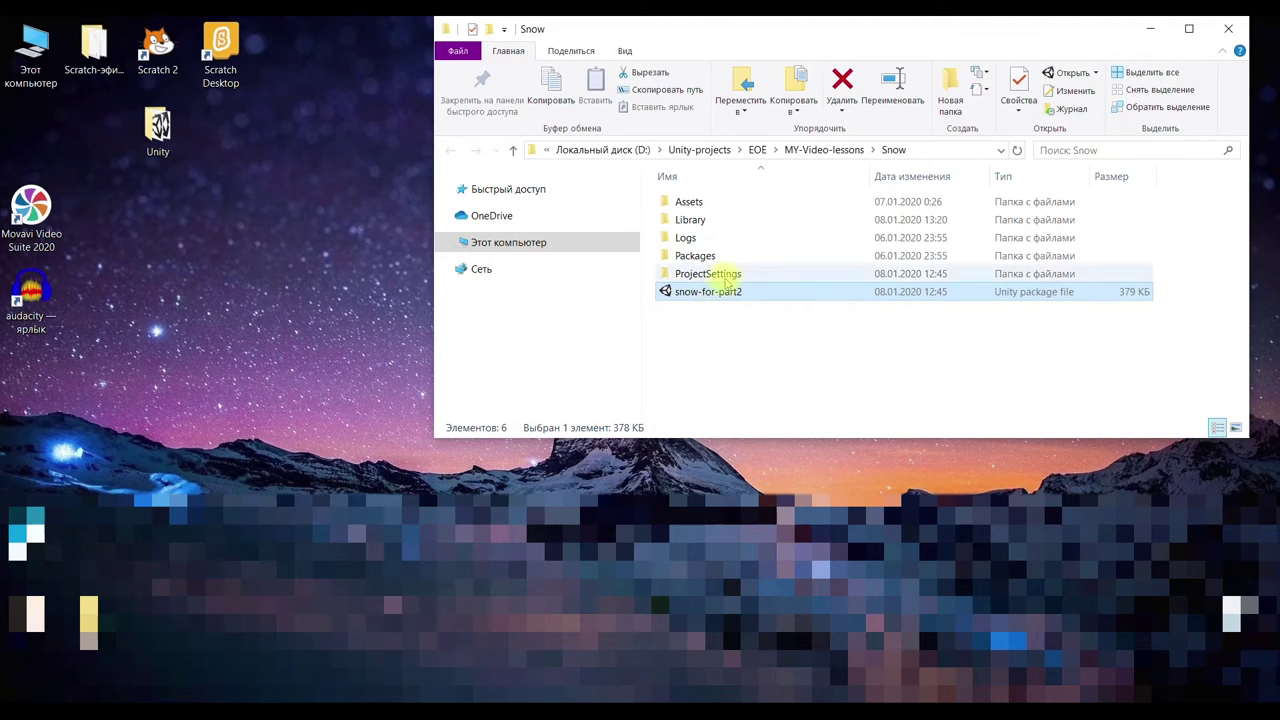
{"action": "left_click", "coordinate": [1142, 32]}
Launch Unity Hub and begin a new Unity 2019.2.1f1 3D project, selecting the default 'New Unity Project' name.
{"action": "left_click", "coordinate": [474, 208]}
{"action": "double_click", "coordinate": [474, 208]}
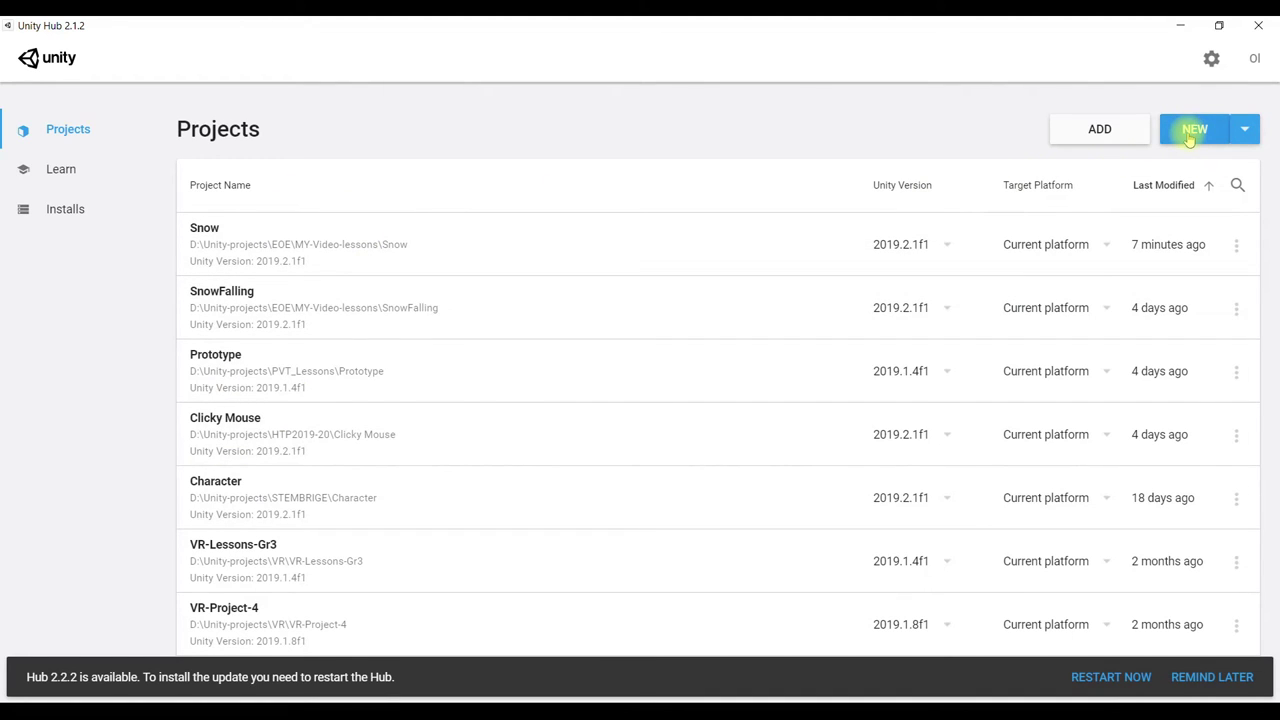
{"action": "left_click", "coordinate": [1192, 130]}
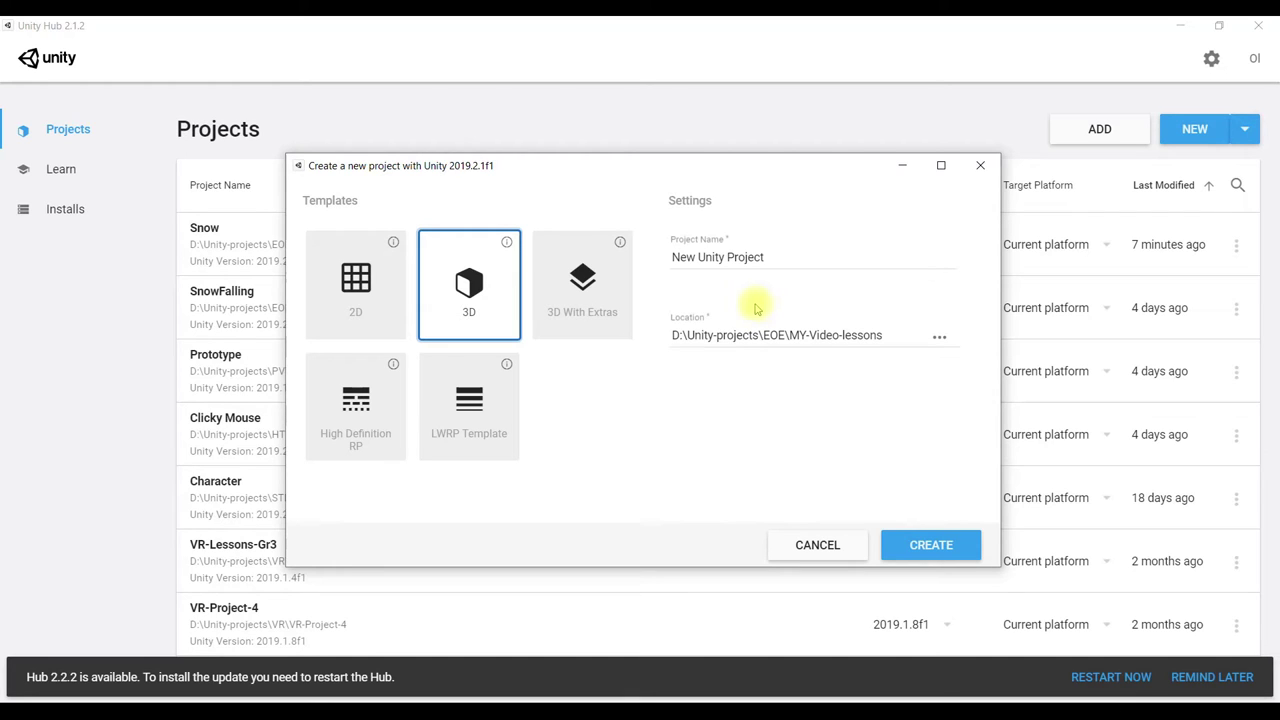
{"action": "left_click_drag", "start_coordinate": [775, 257], "coordinate": [662, 245]}
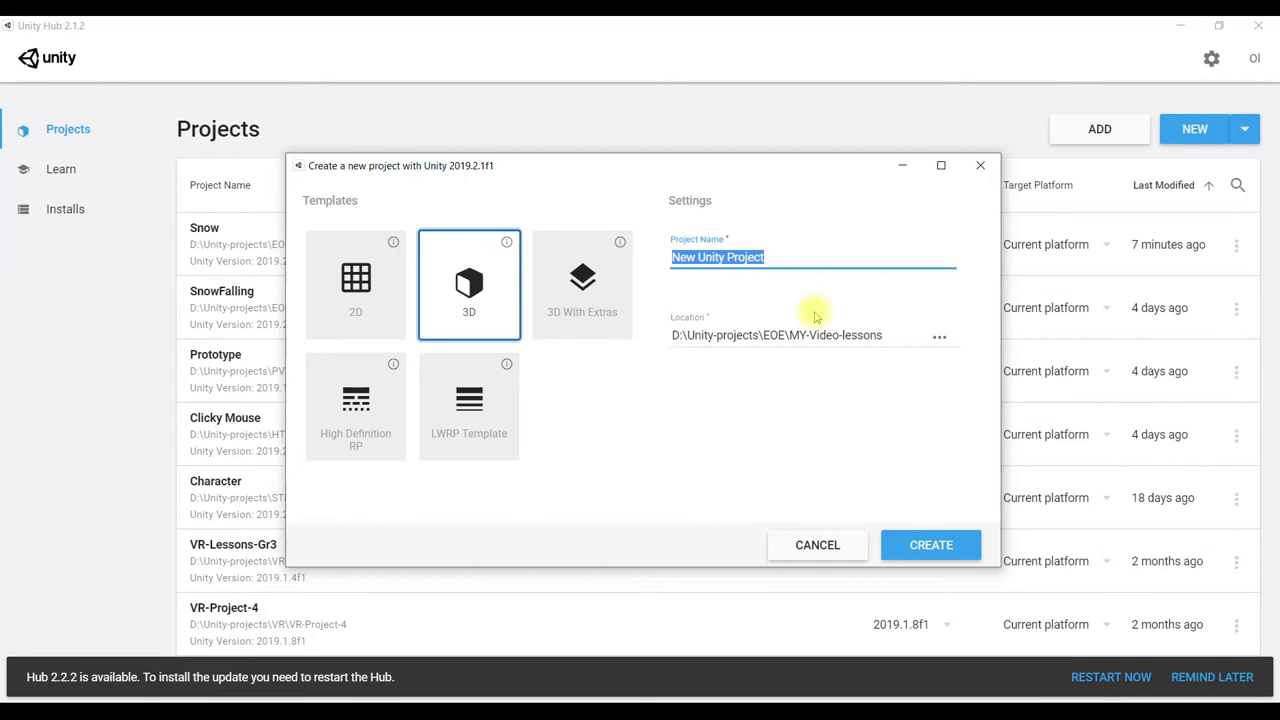
Enter 'Snow-double' as the project name, fixing the typo, and keep the MY-Video-lessons location.
{"action": "type", "text": "Snoe-double"}
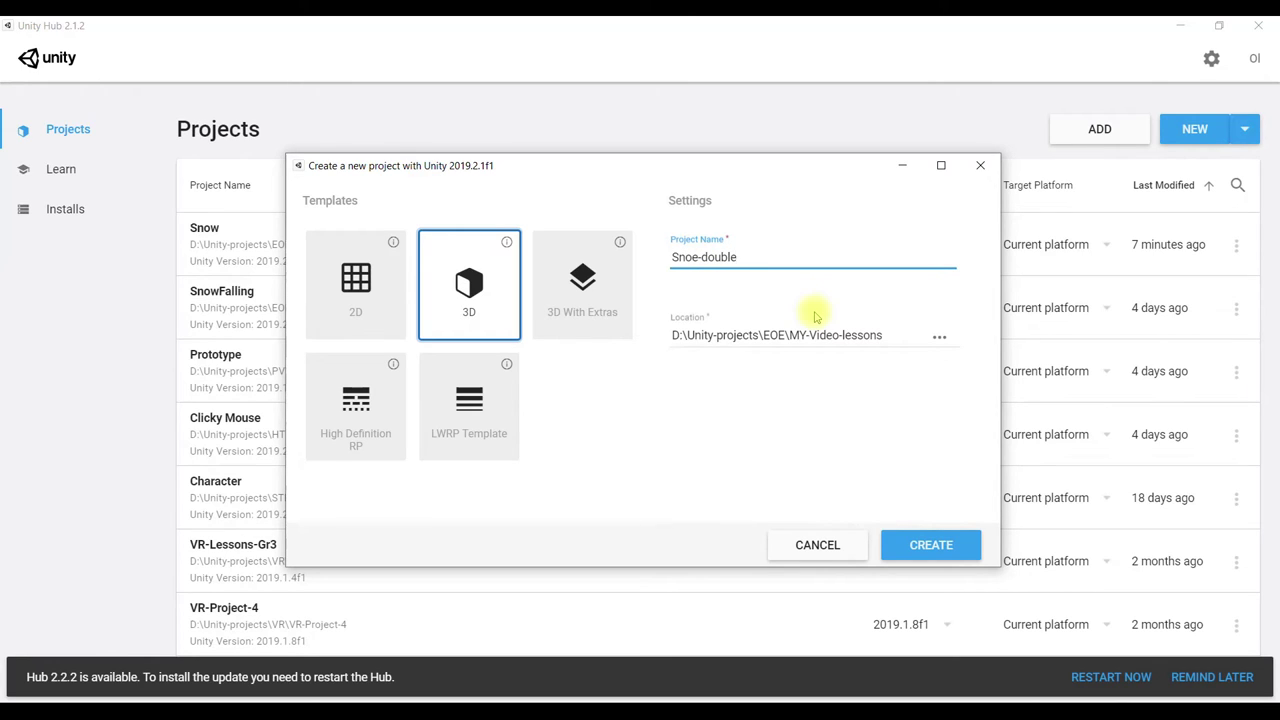
{"action": "double_click", "coordinate": [688, 256]}
{"action": "type", "text": "Snow"}
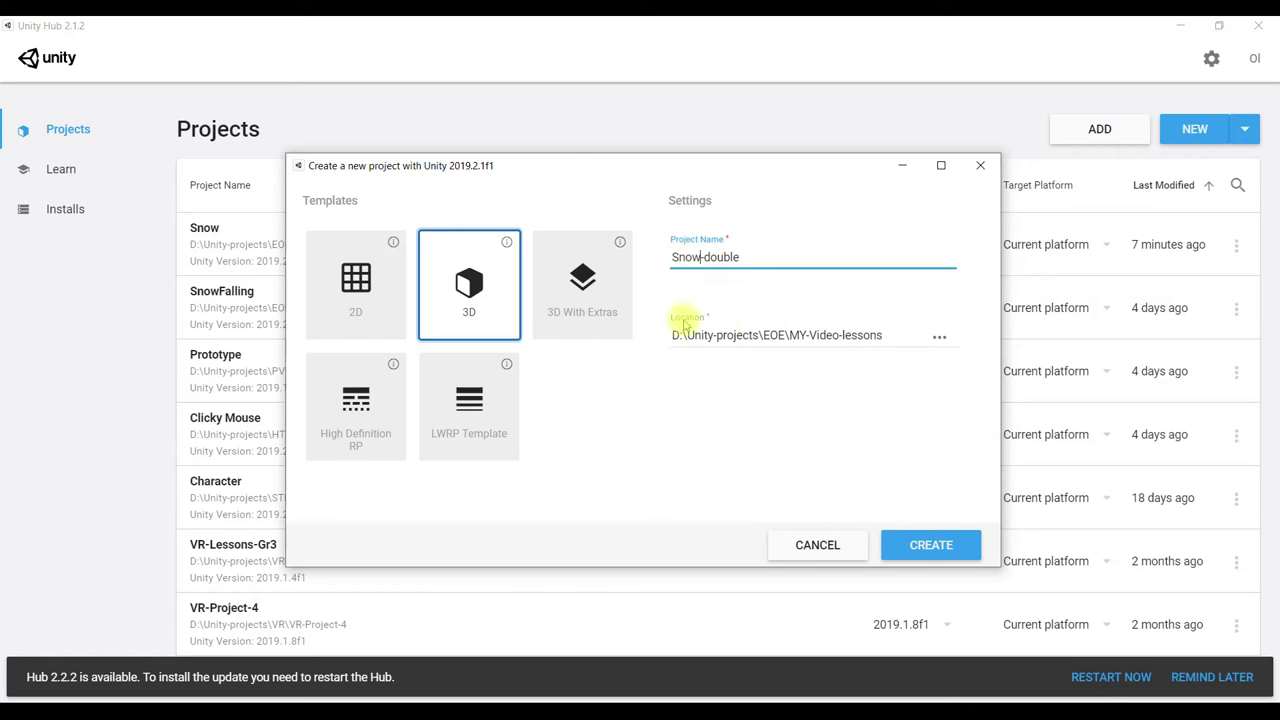
{"action": "left_click_drag", "start_coordinate": [672, 258], "coordinate": [757, 262]}
{"action": "left_click", "coordinate": [758, 256]}
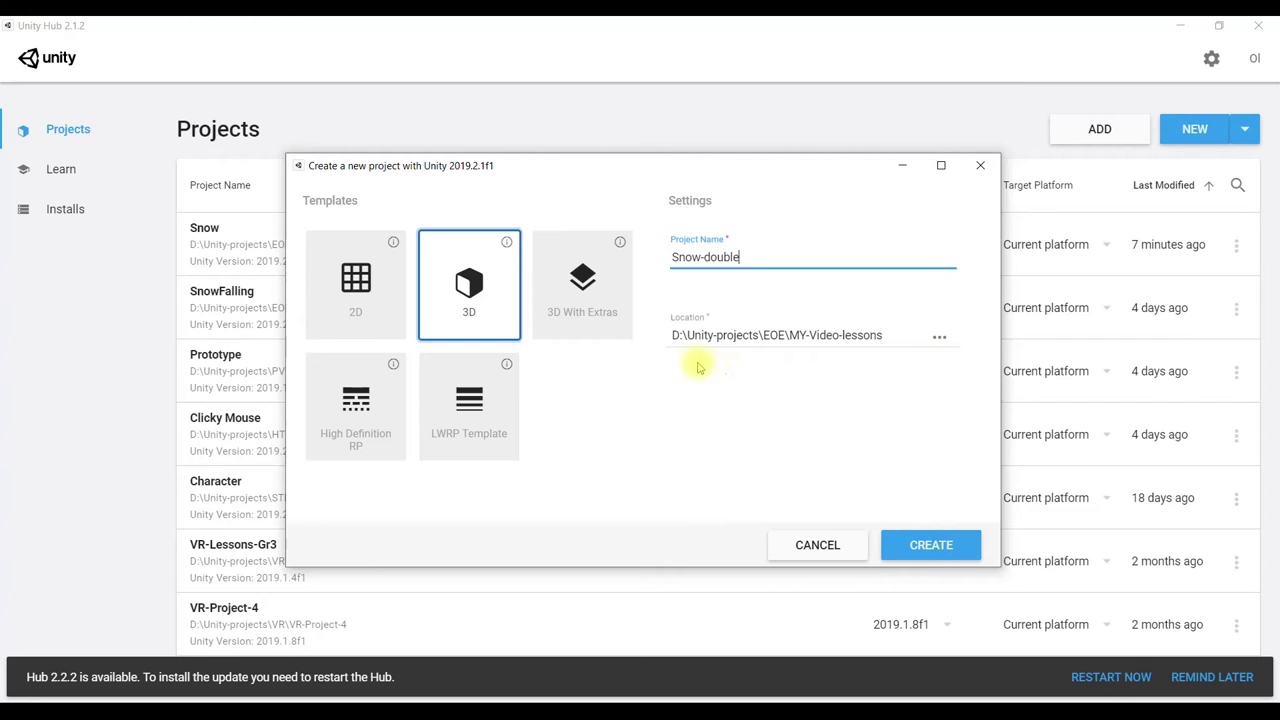
{"action": "left_click", "coordinate": [939, 340]}
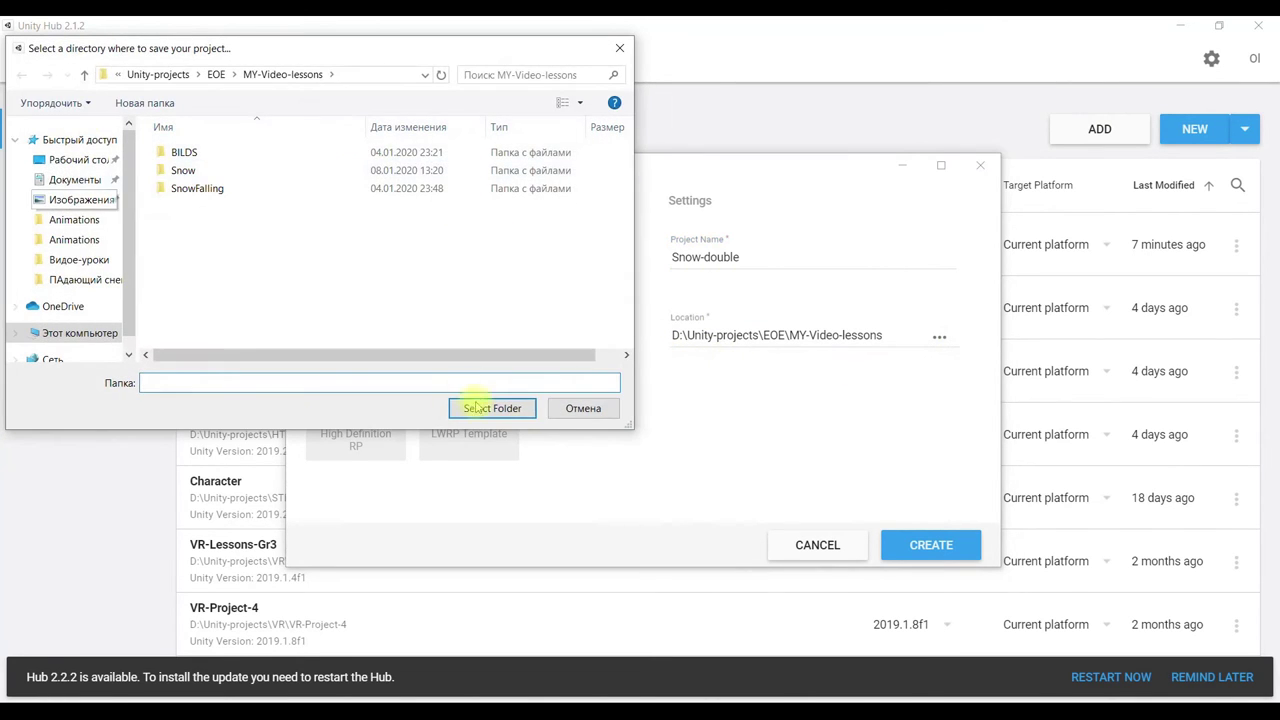
{"action": "left_click", "coordinate": [588, 411]}
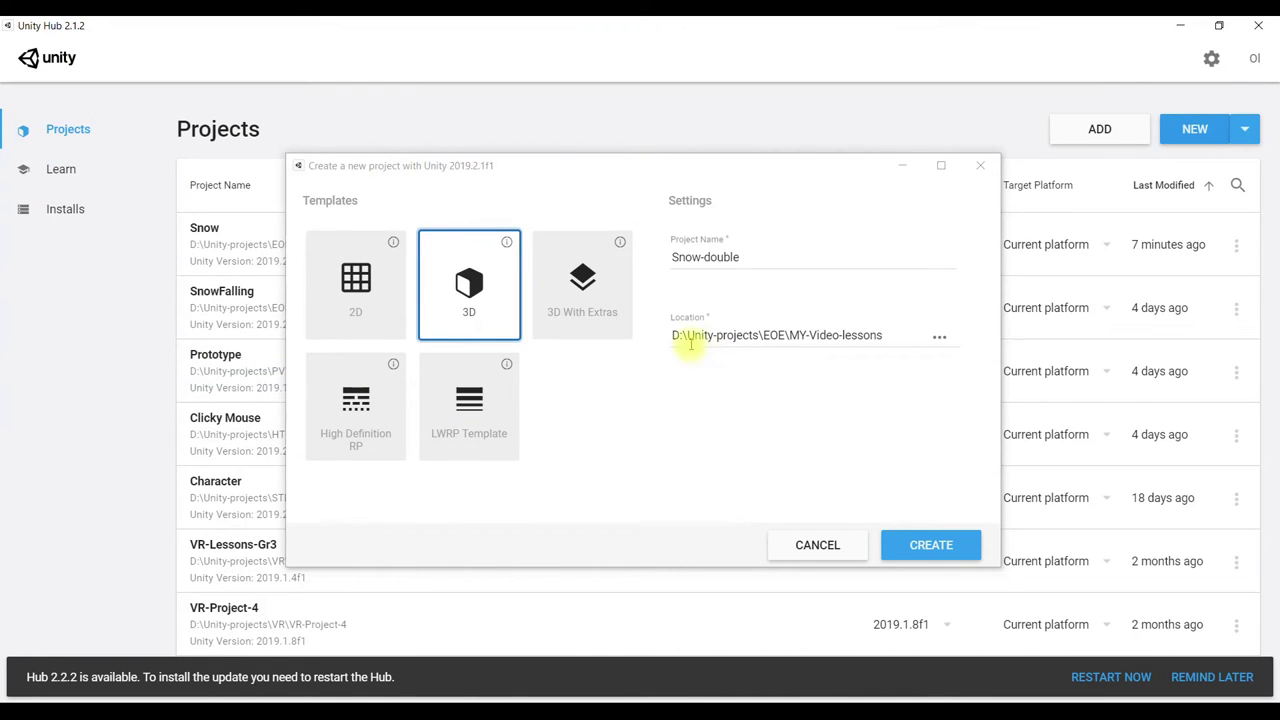
Create the Snow-double project, then bring back the Snow folder window showing snow-for-part2.
{"action": "left_click", "coordinate": [928, 545]}
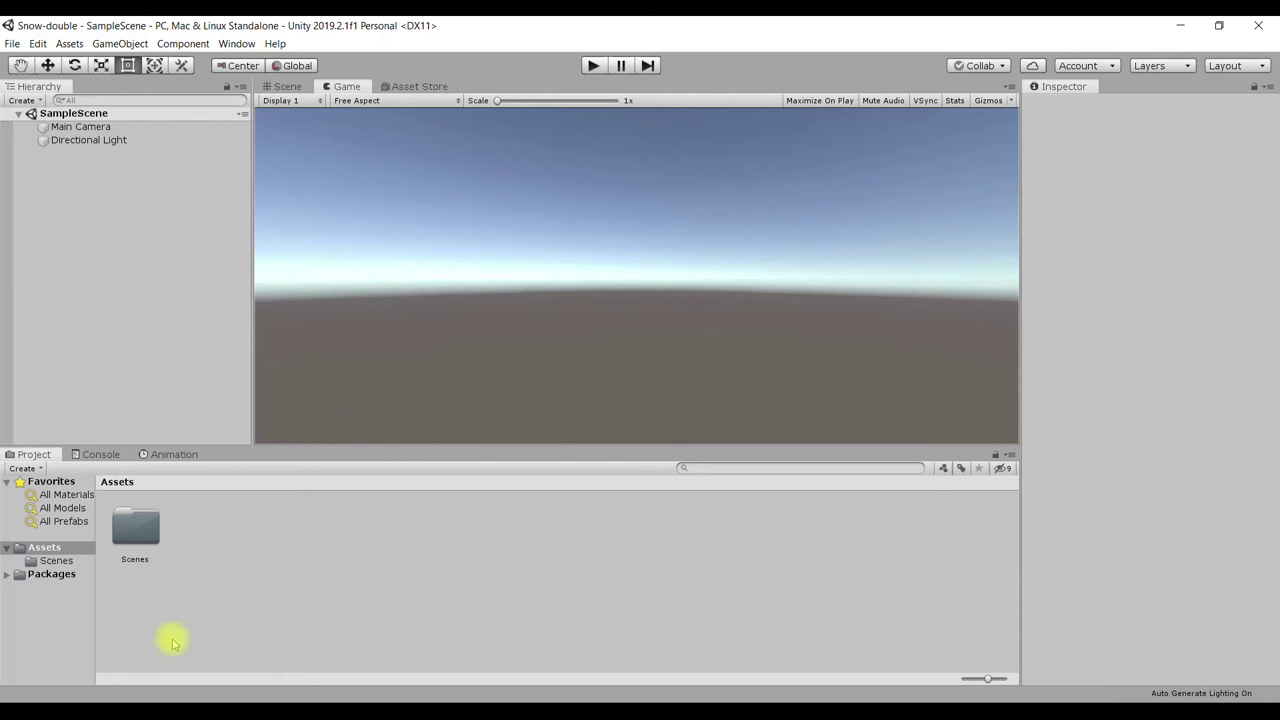
{"action": "key", "text": "alt+Tab"}
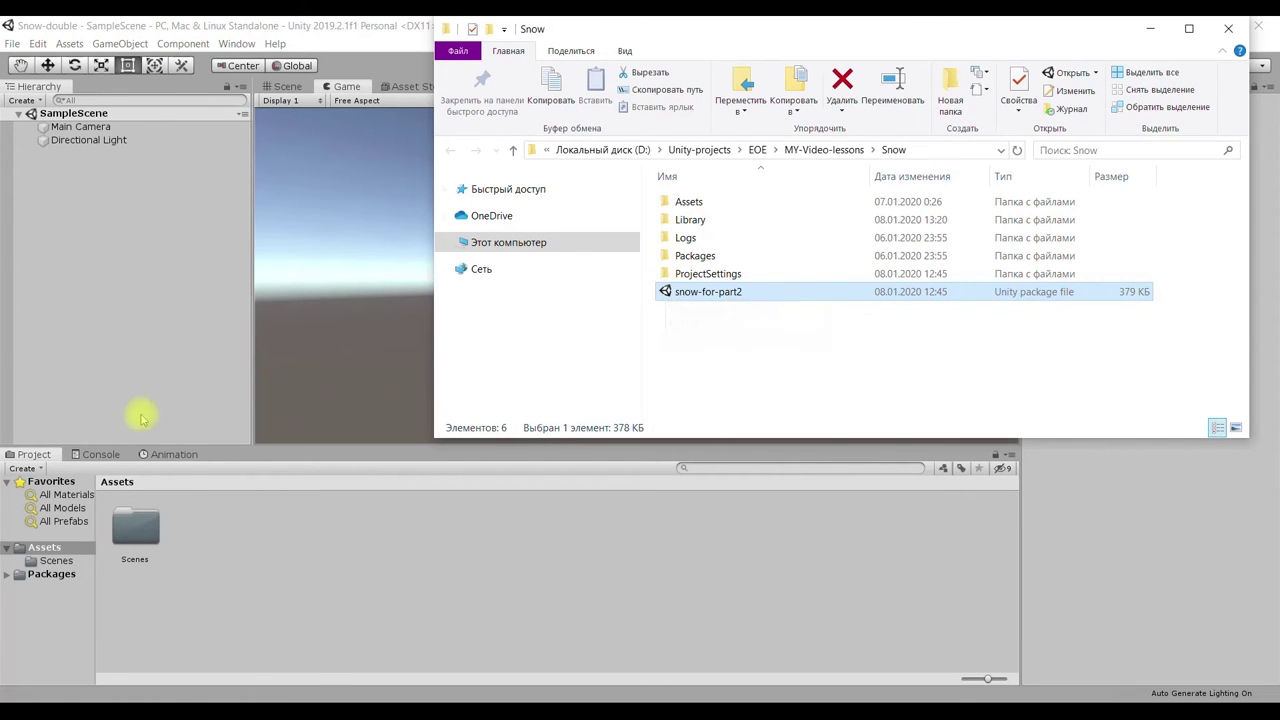
Drag snow-for-part2.unitypackage into Unity's Project panel and import all of its items.
{"action": "left_click_drag", "start_coordinate": [665, 291], "coordinate": [567, 593]}
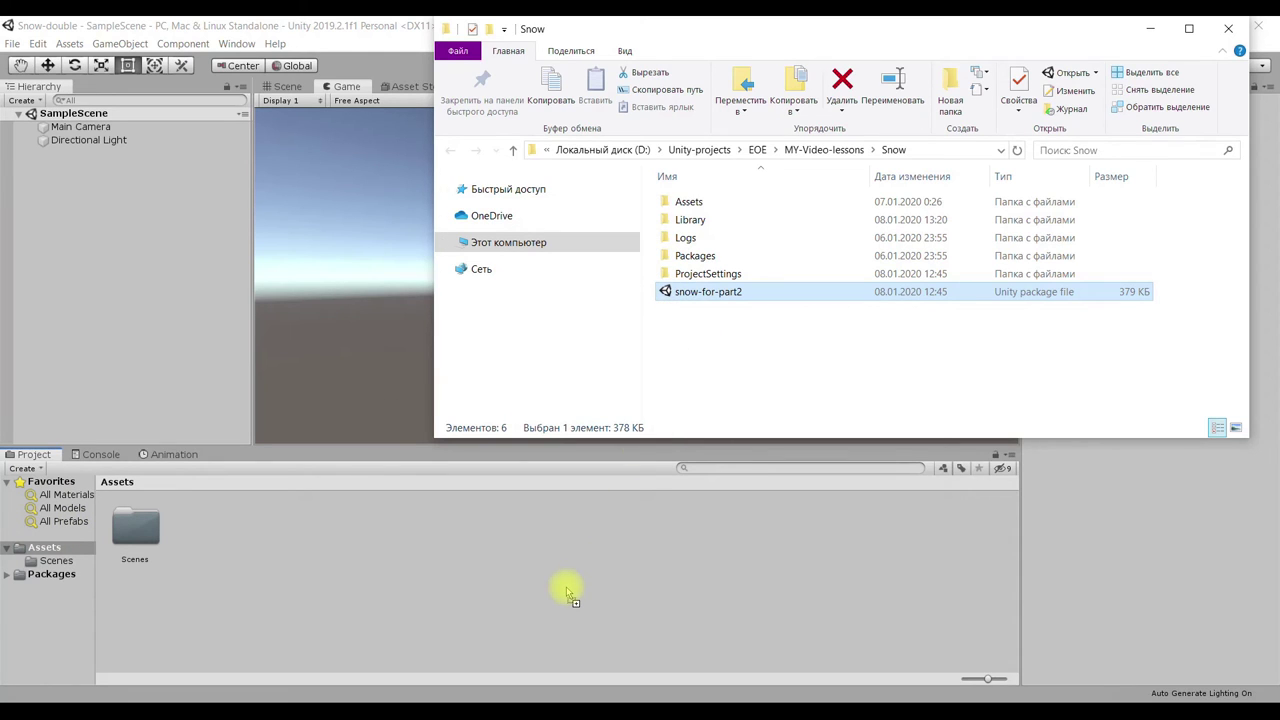
{"action": "left_click_drag", "start_coordinate": [567, 593], "coordinate": [566, 591]}
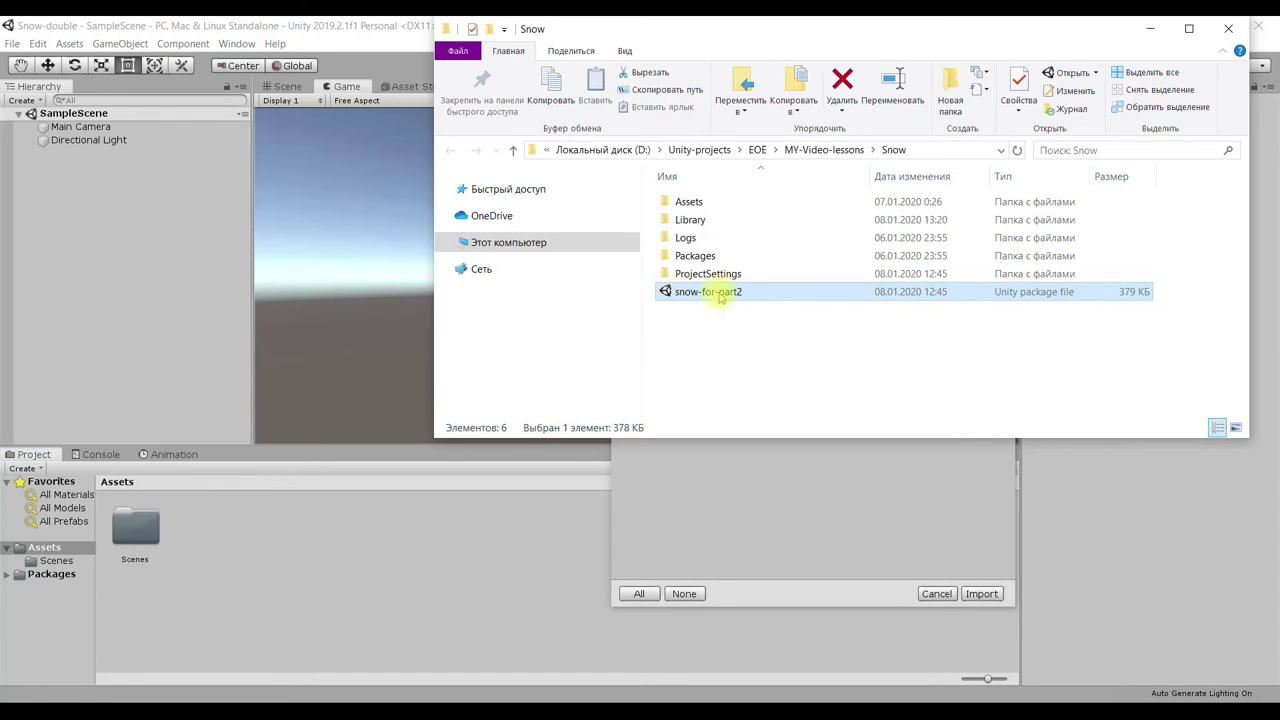
{"action": "left_click", "coordinate": [792, 535]}
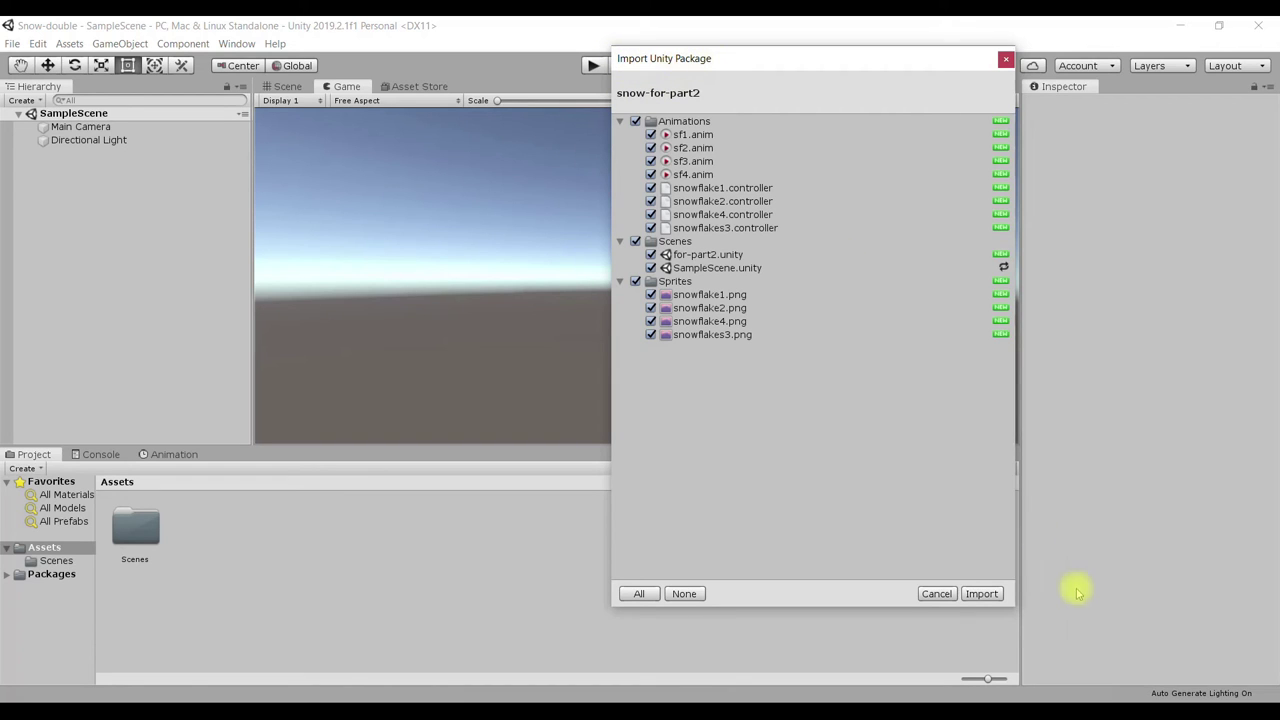
{"action": "left_click", "coordinate": [982, 596]}
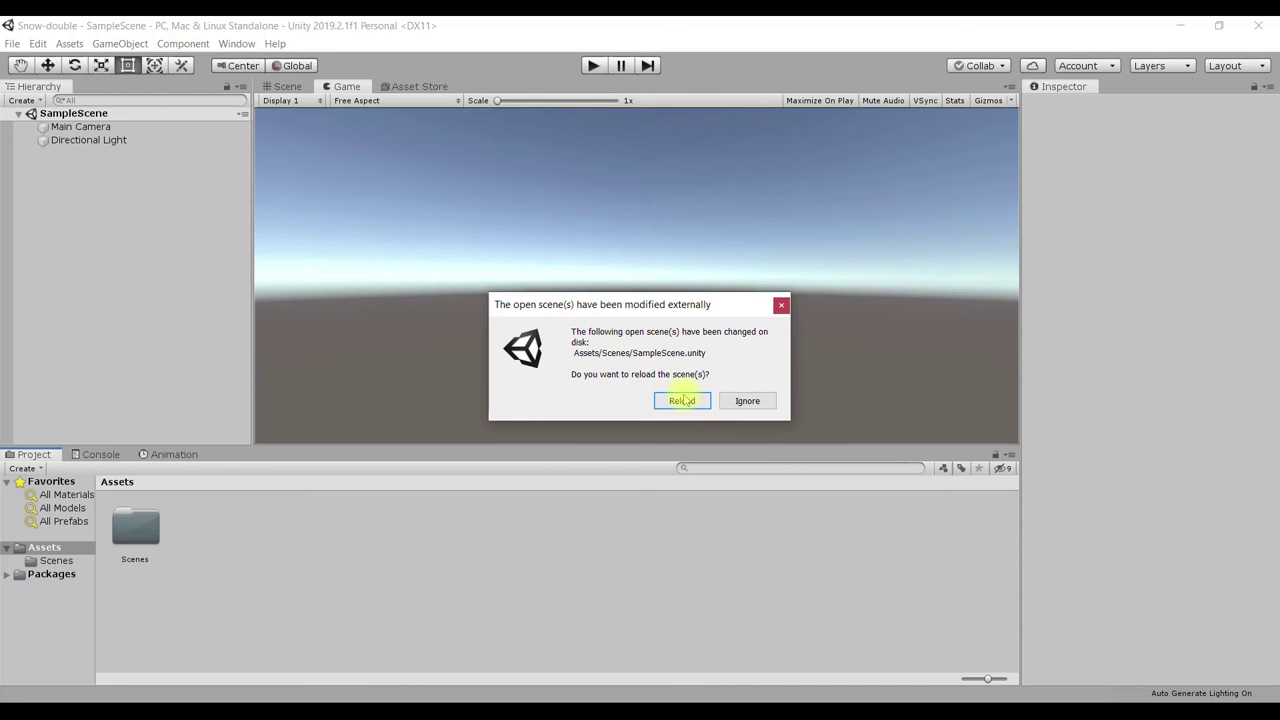
Reload SampleScene, expand it to see the four snowflake objects, and play-test their animation.
{"action": "left_click", "coordinate": [684, 404]}
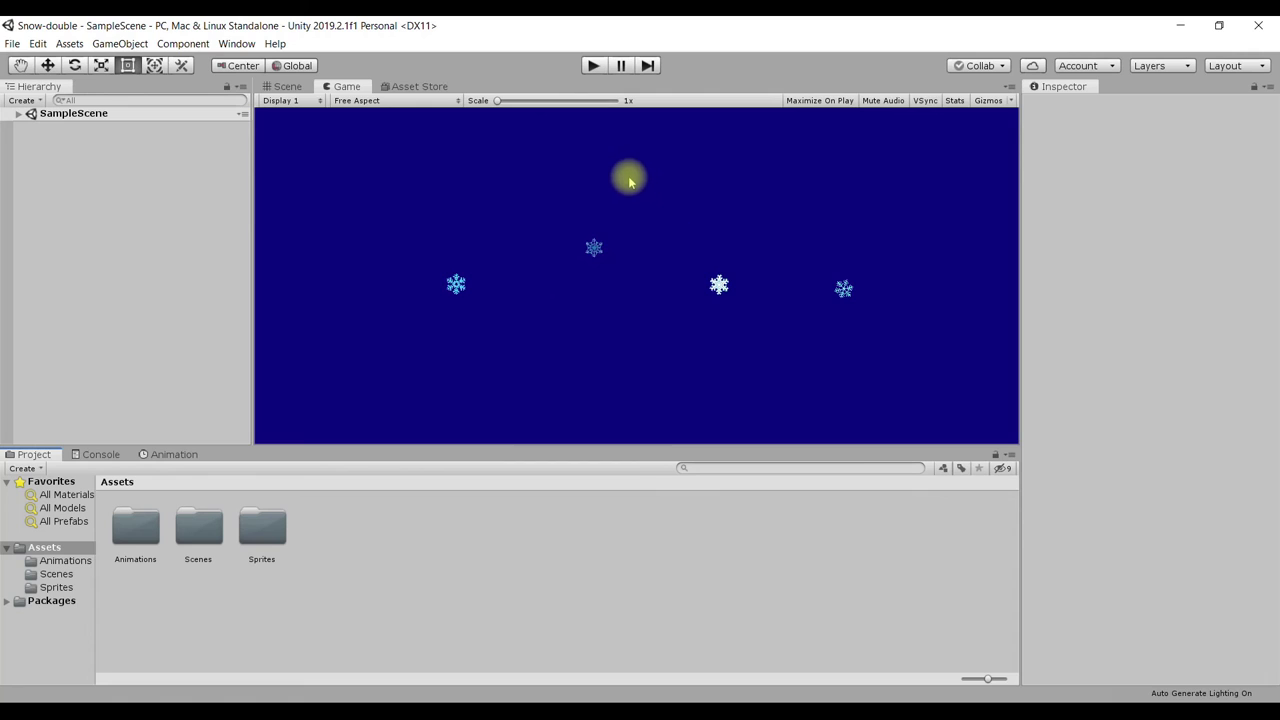
{"action": "left_click", "coordinate": [19, 113]}
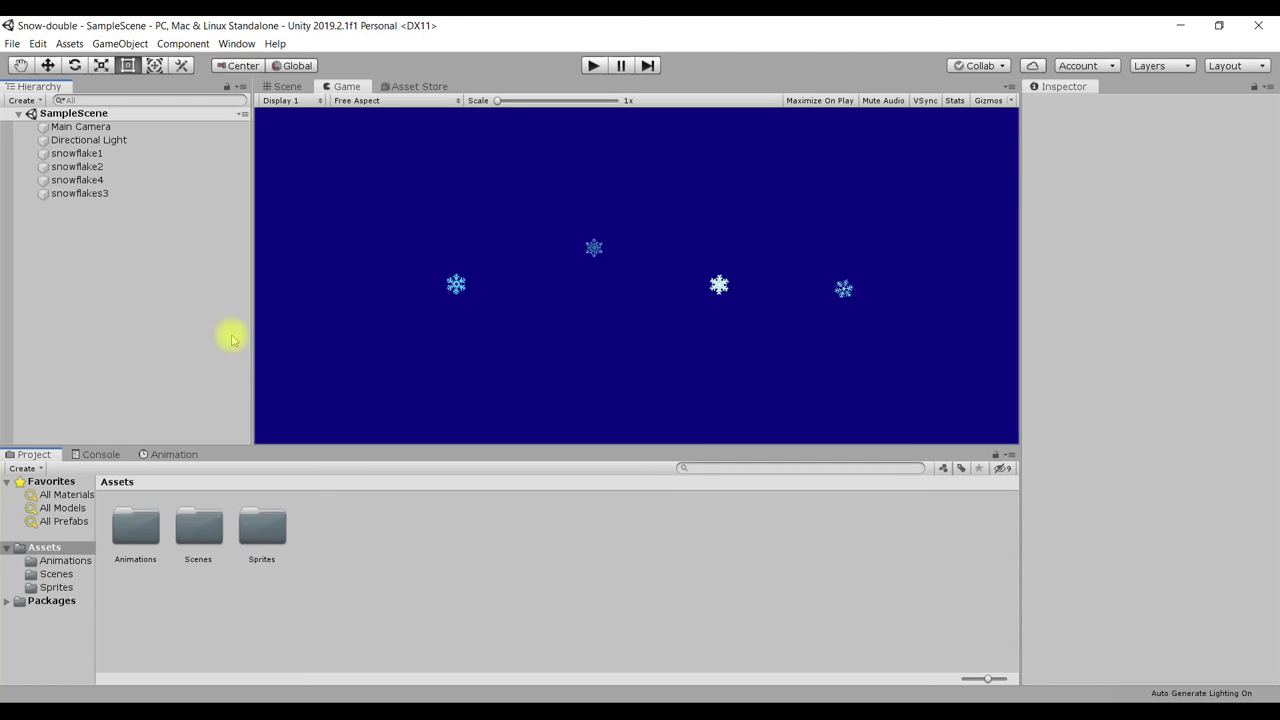
{"action": "left_click", "coordinate": [592, 65]}
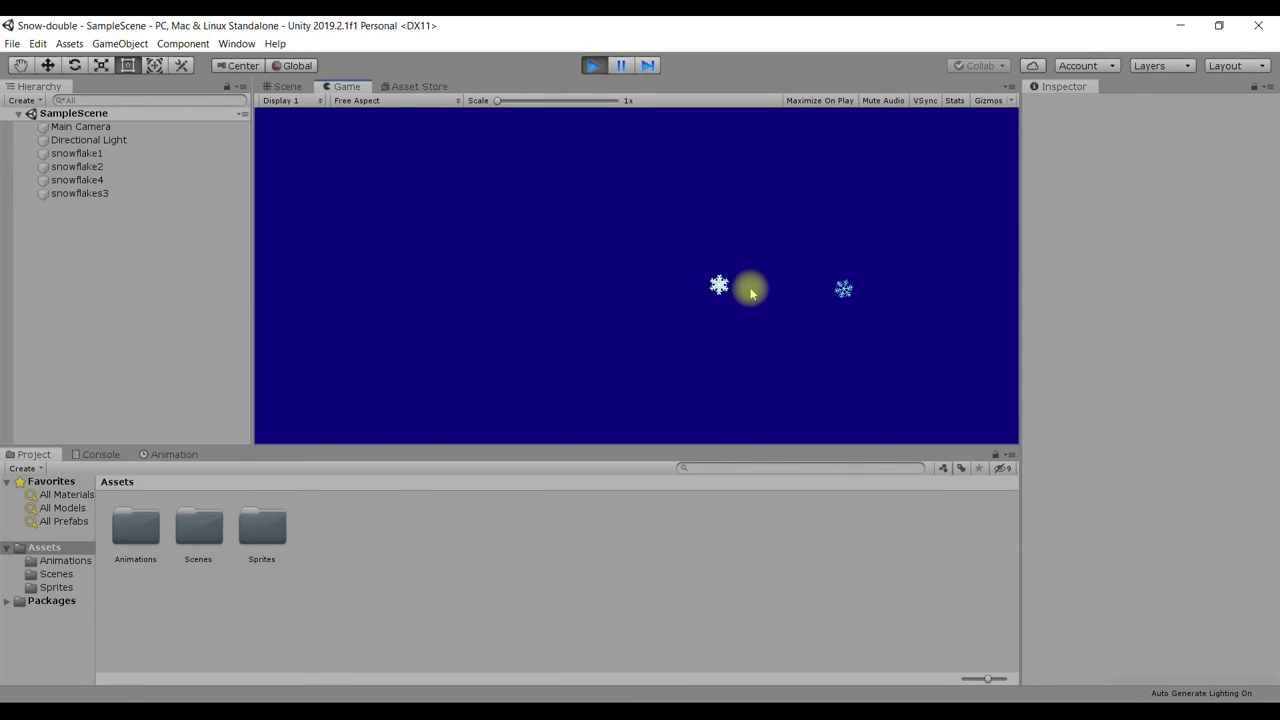
{"action": "left_click", "coordinate": [590, 65]}
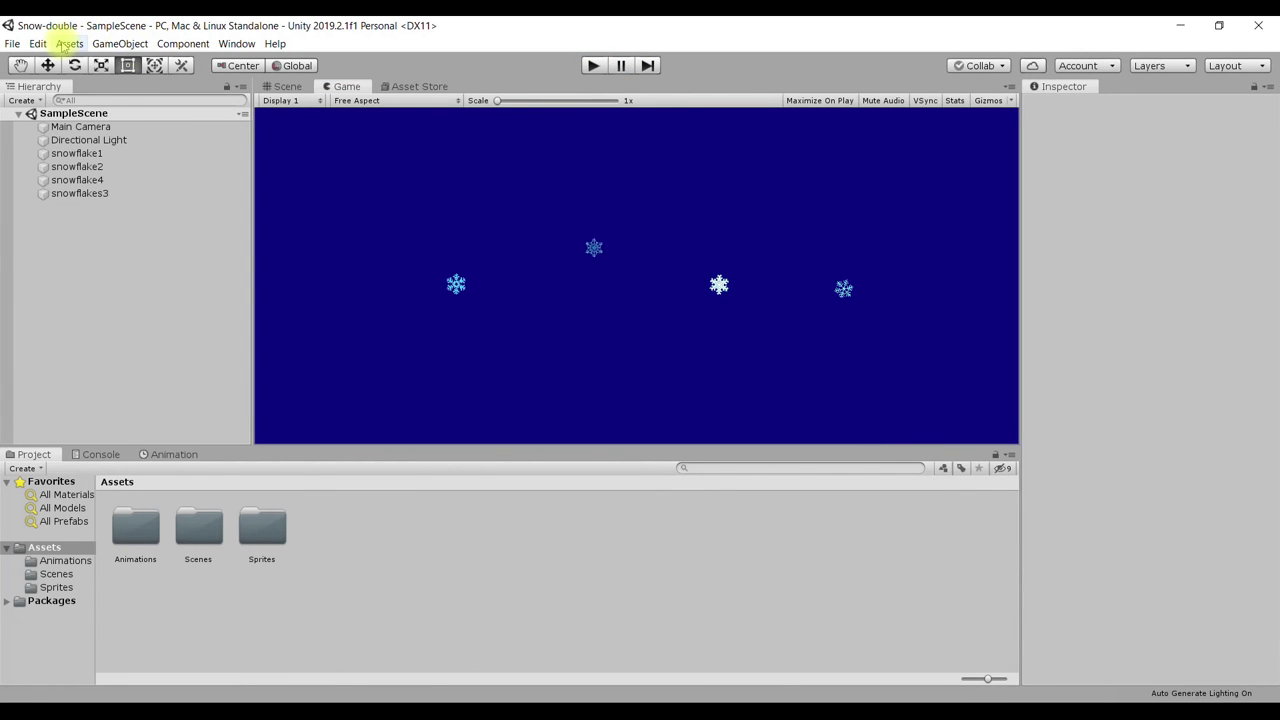
{"action": "left_click", "coordinate": [66, 45]}
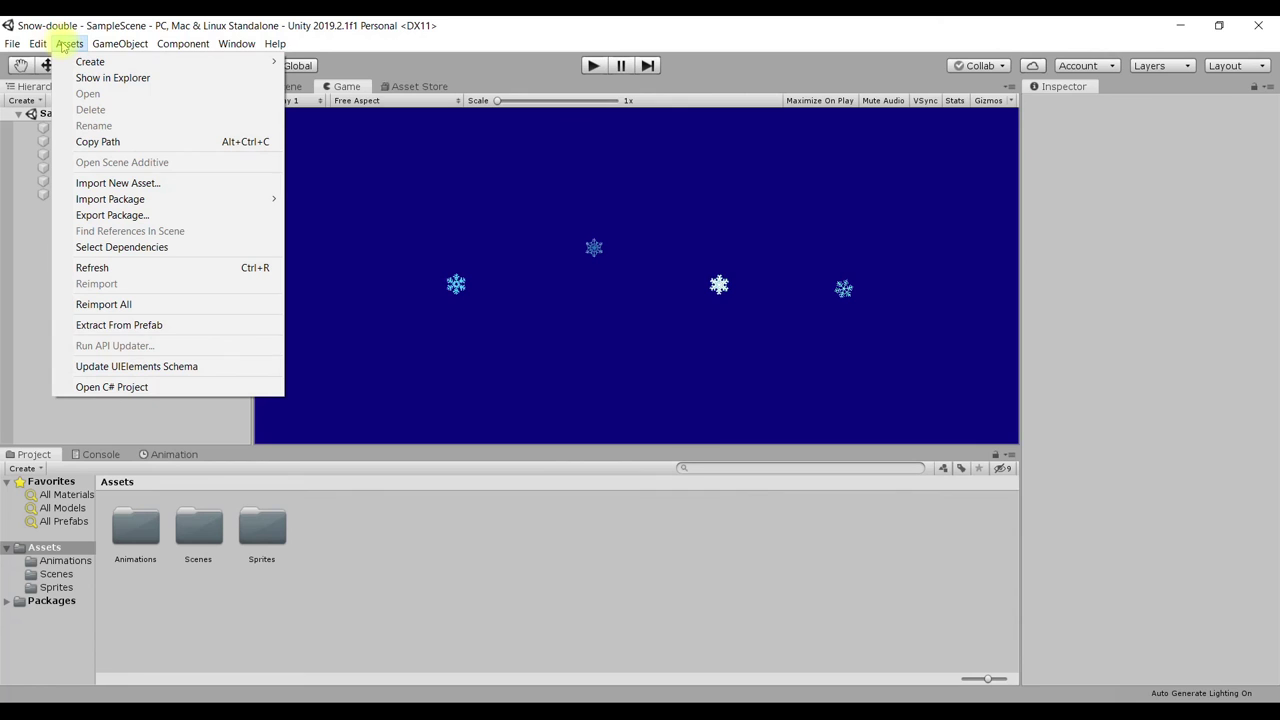
{"action": "mouse_move", "coordinate": [129, 198]}
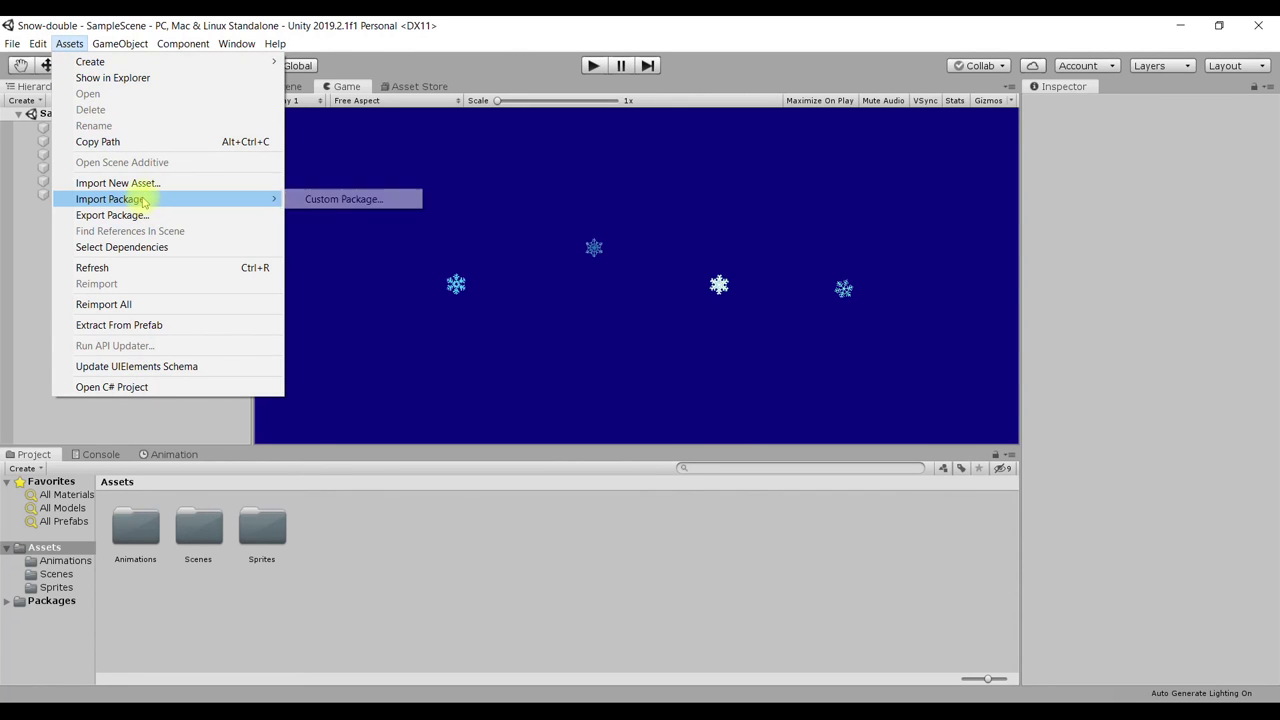
{"action": "left_click", "coordinate": [318, 199]}
{"action": "left_click", "coordinate": [485, 298]}
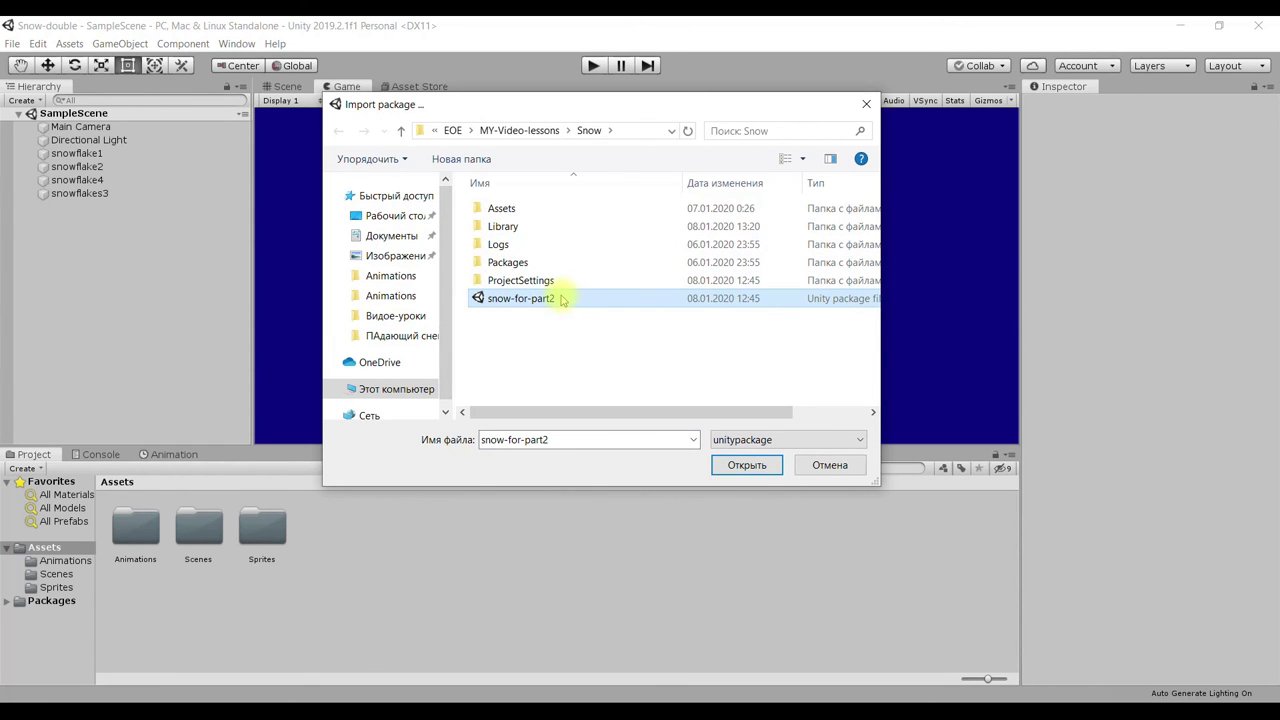
{"action": "left_click", "coordinate": [832, 466]}
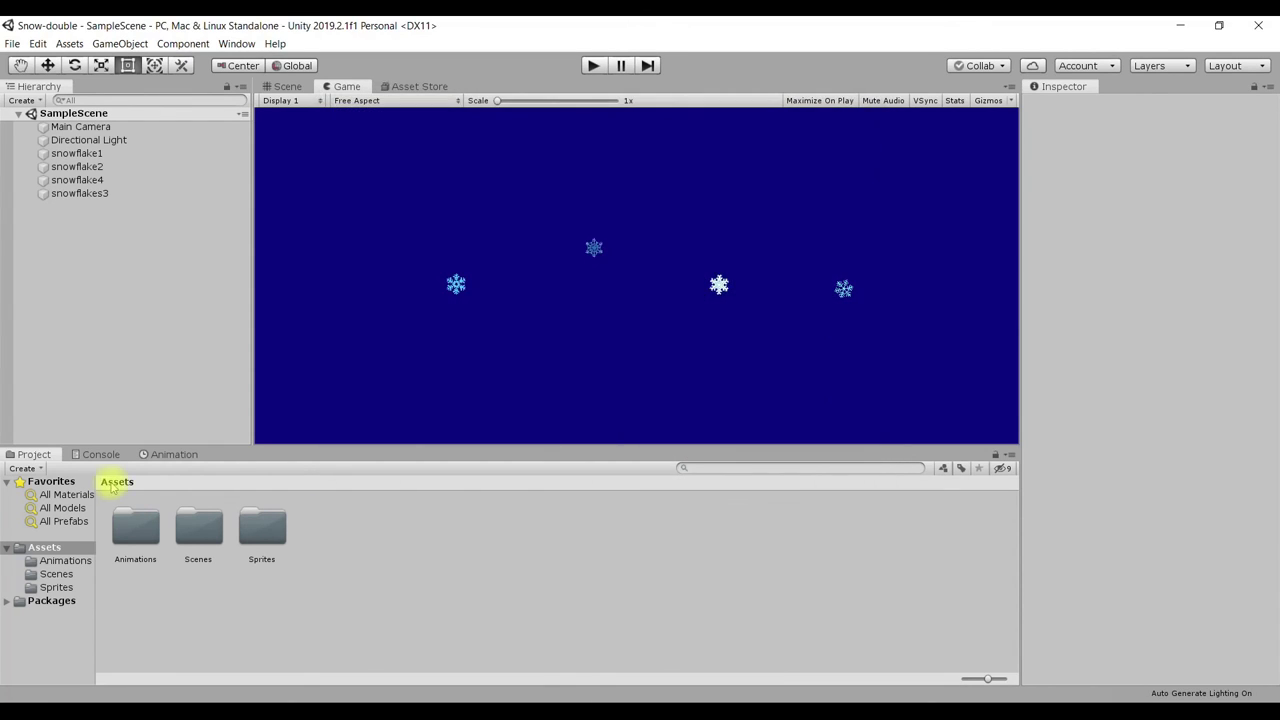